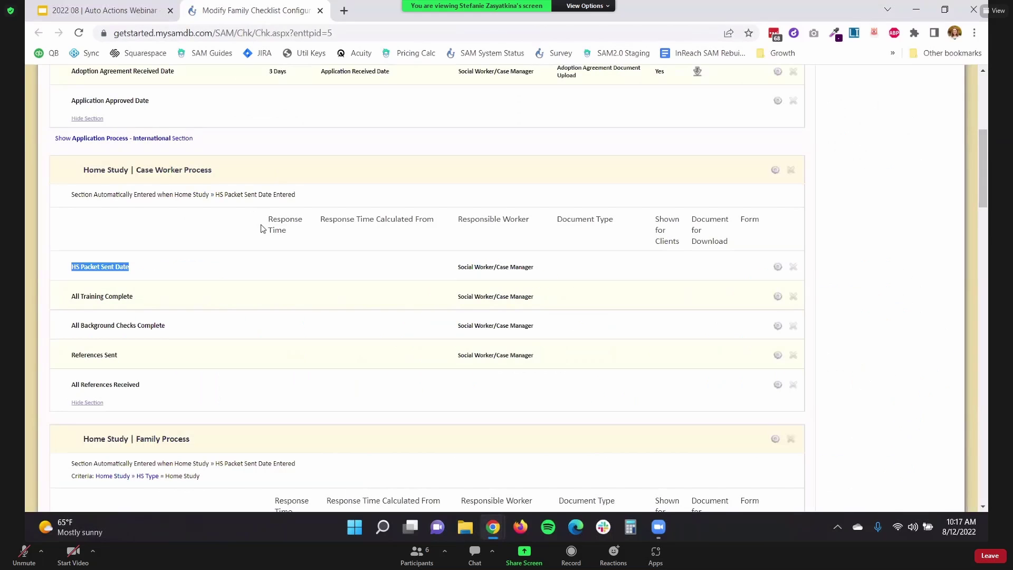
Review the Home Study | Case Worker Process checklist items, from training and background checks through references sent and received
scroll(235, 267, down, 1)
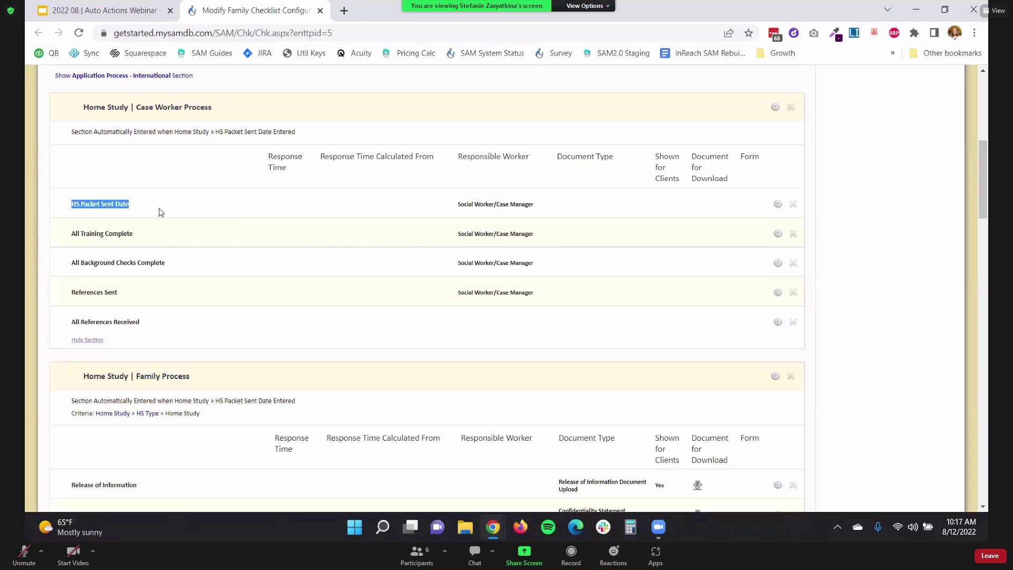
drag(216, 109, 79, 114)
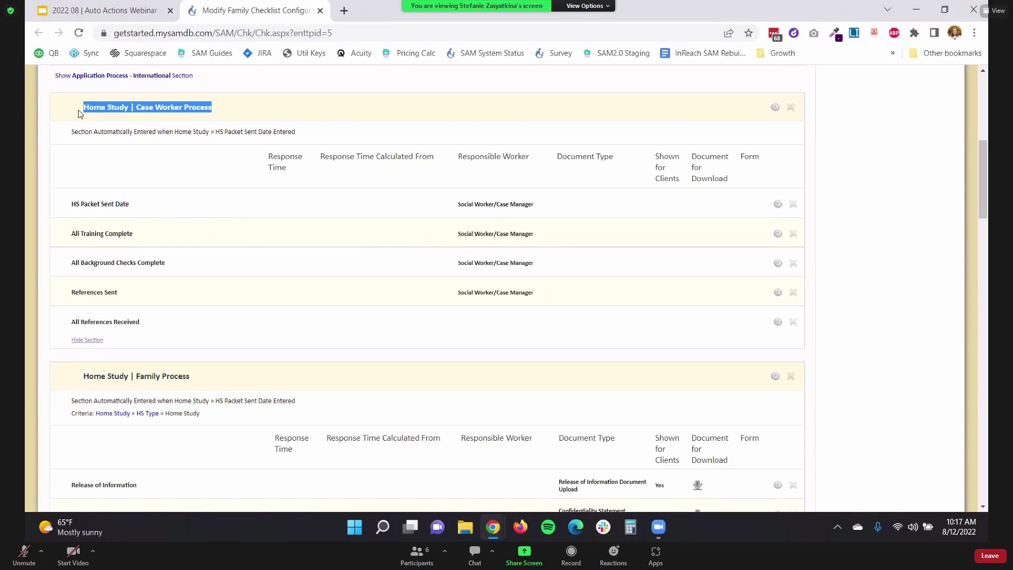
scroll(74, 175, down, 1)
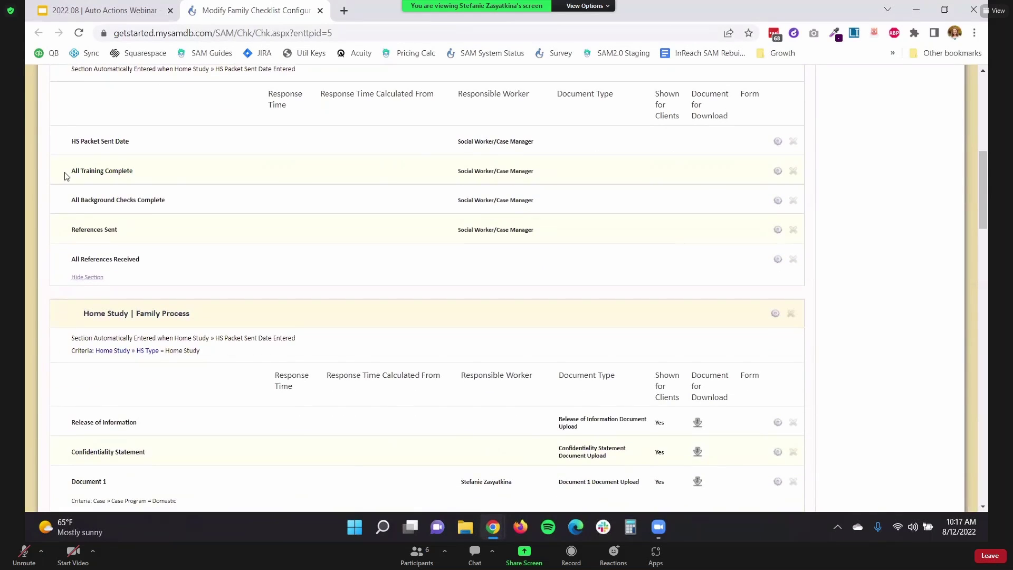
drag(64, 172, 175, 172)
drag(67, 201, 206, 203)
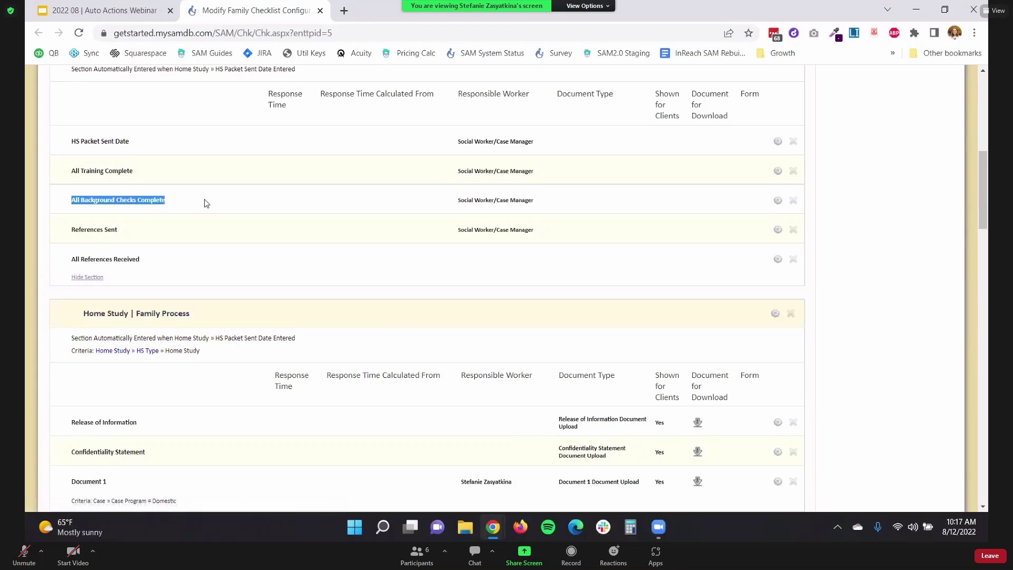
drag(53, 231, 70, 272)
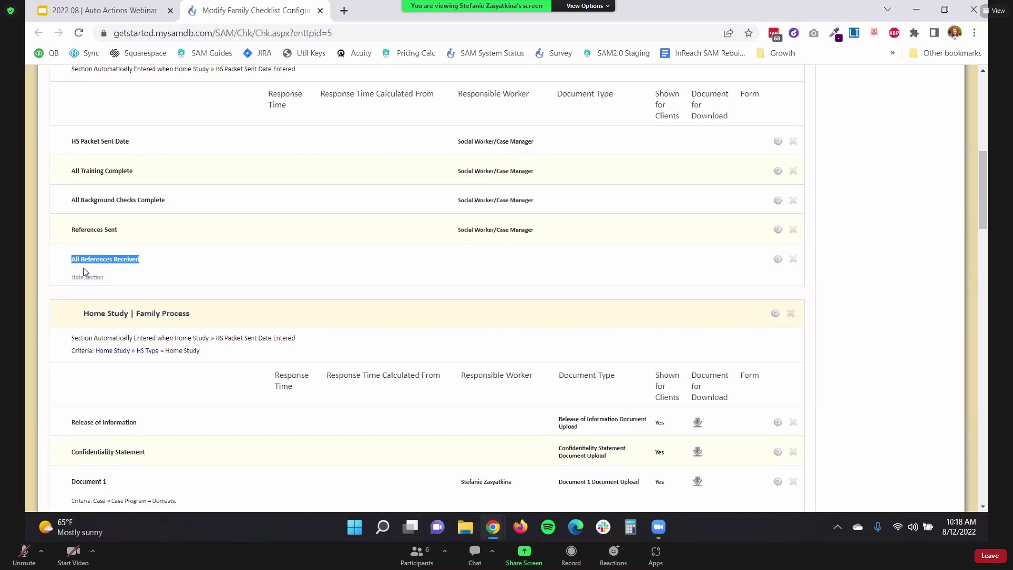
Review the Home Study | Family Process section, focusing on the Family Notified Case Worker Documents are Complete item
scroll(83, 268, down, 4)
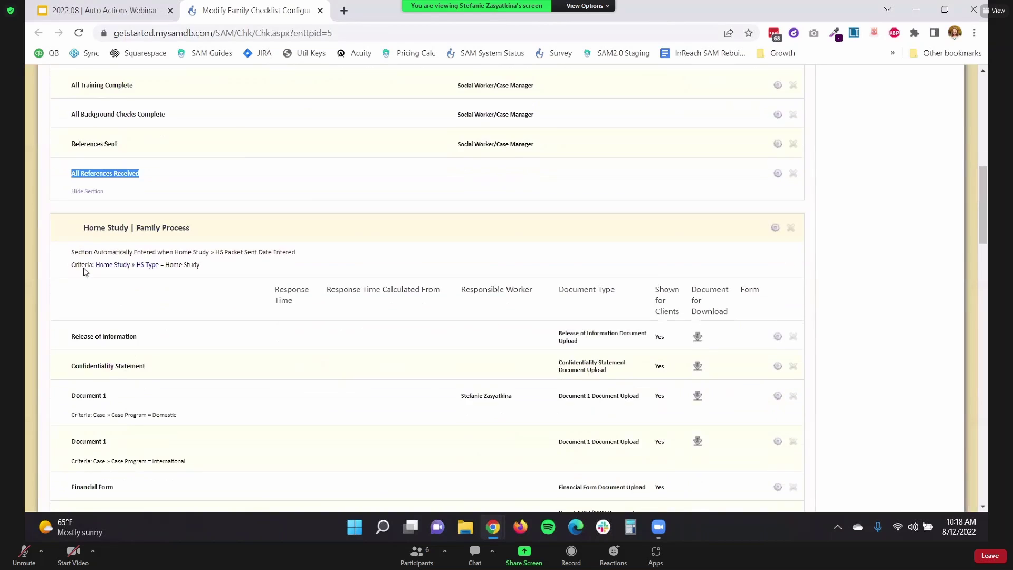
scroll(85, 273, down, 1)
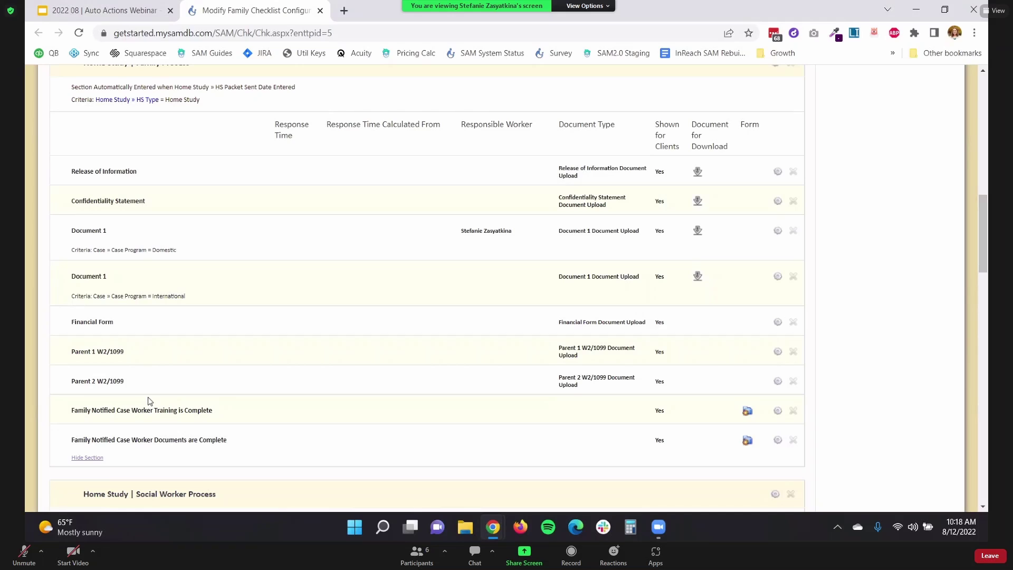
key(alt+v)
scroll(148, 396, down, 2)
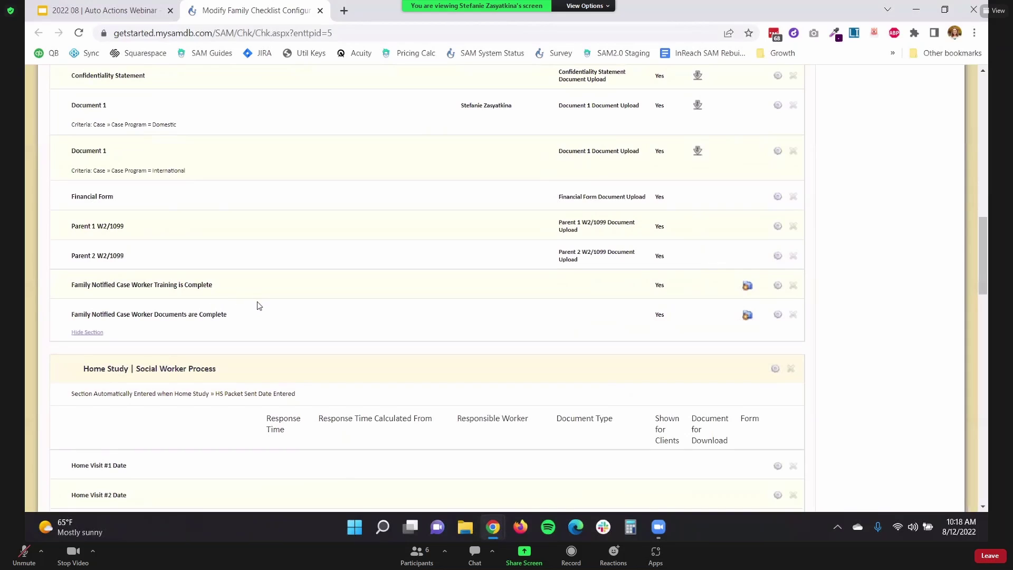
drag(249, 315, 131, 319)
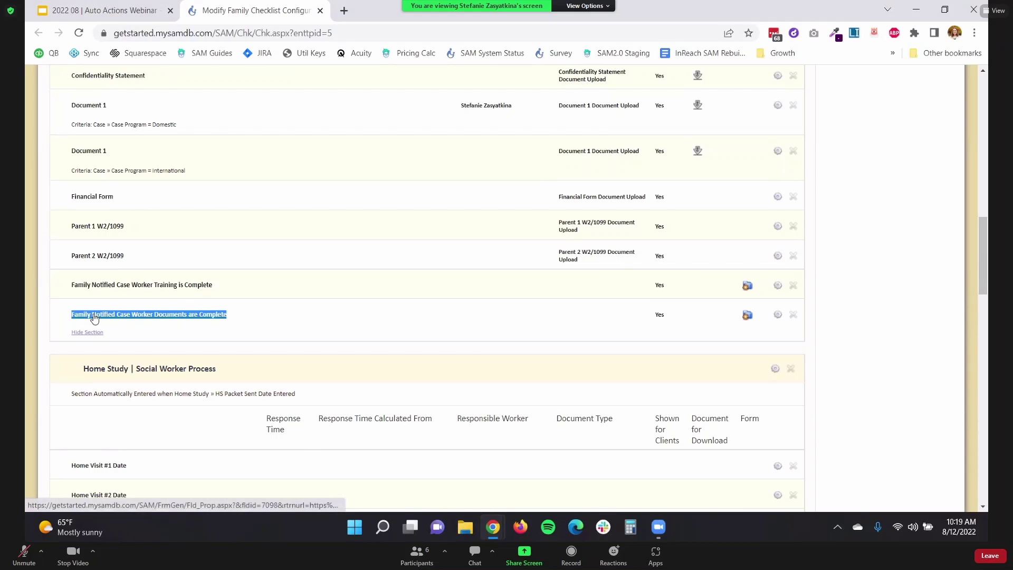
click(283, 306)
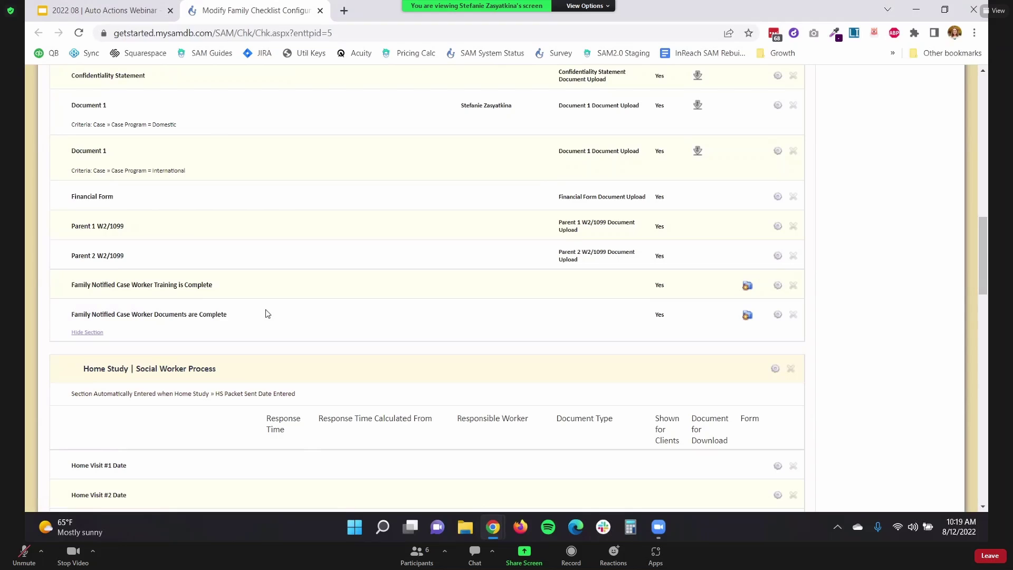
drag(265, 313, 69, 317)
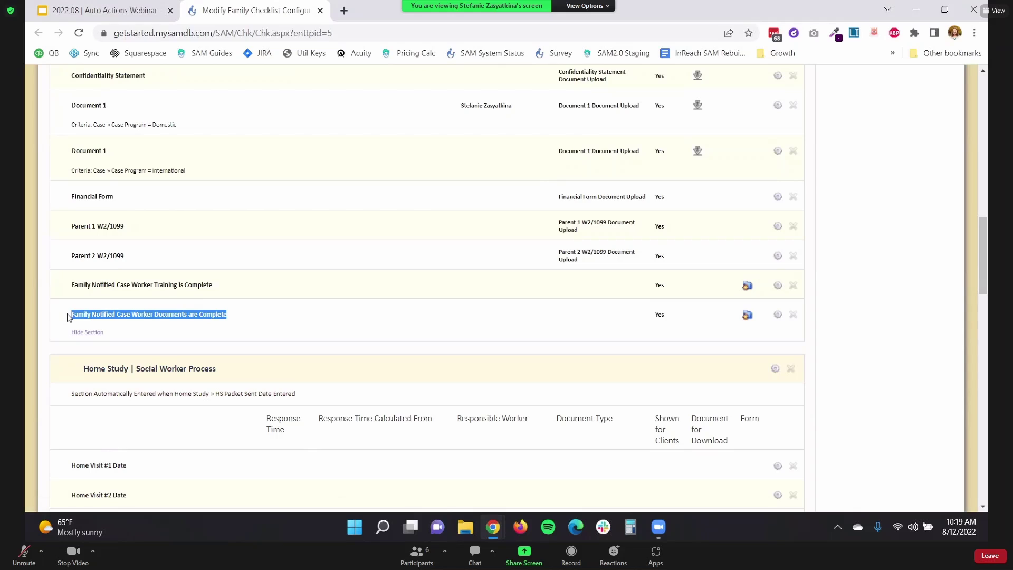
Open the form attached to the documents-complete item and examine its Home Study table link and Date all documents are complete field
click(746, 315)
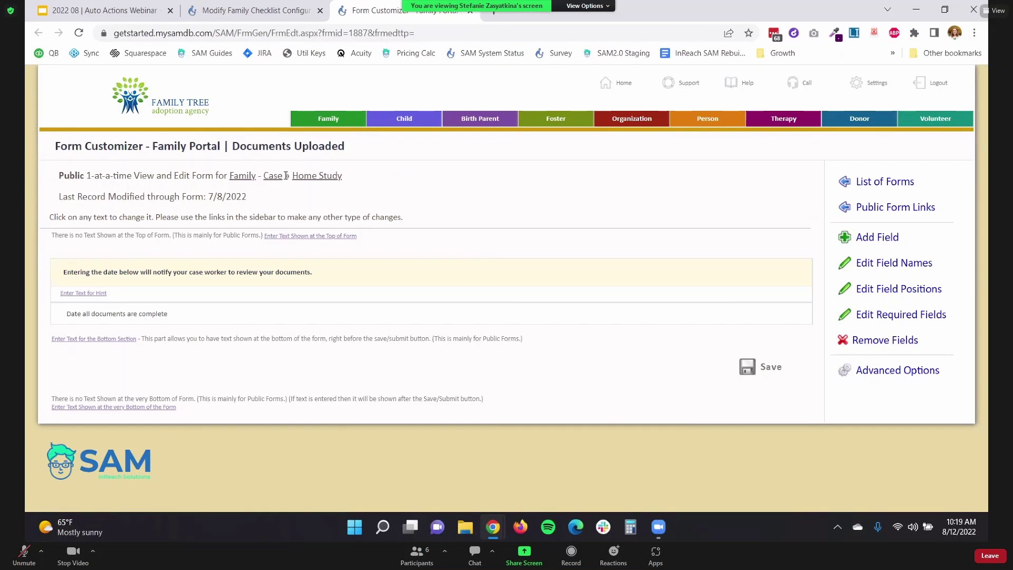
drag(343, 176, 231, 176)
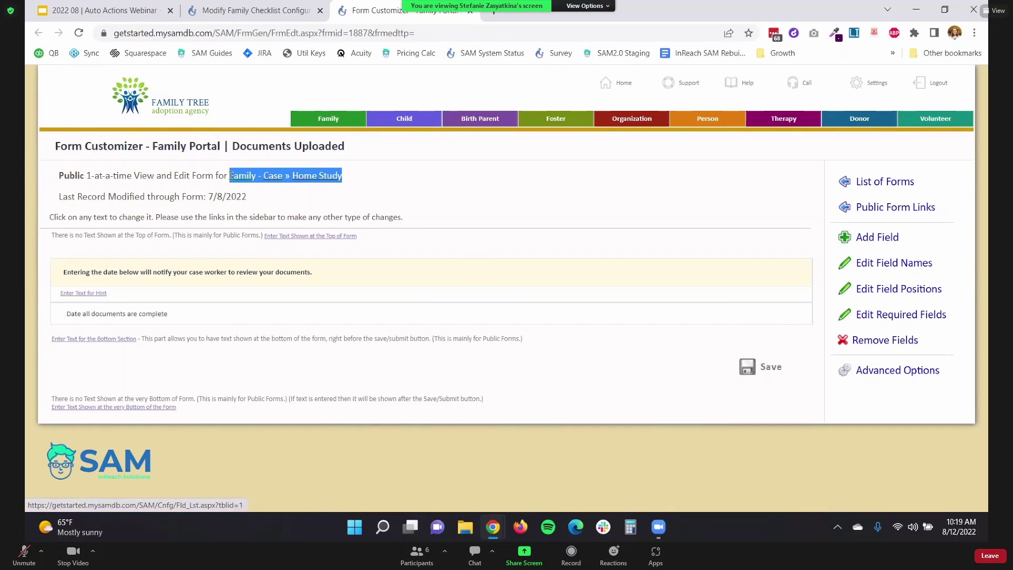
click(157, 277)
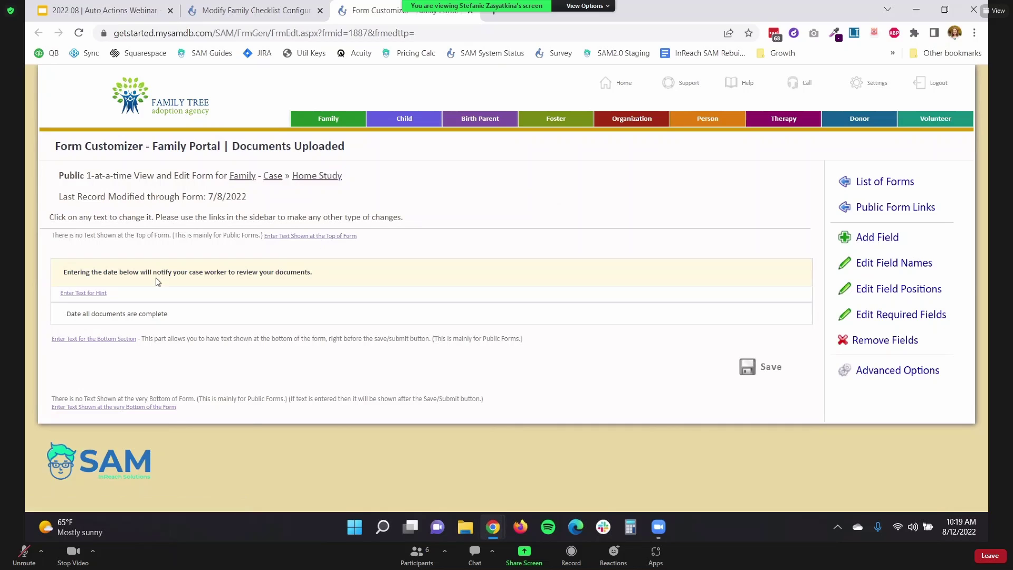
drag(206, 318, 72, 321)
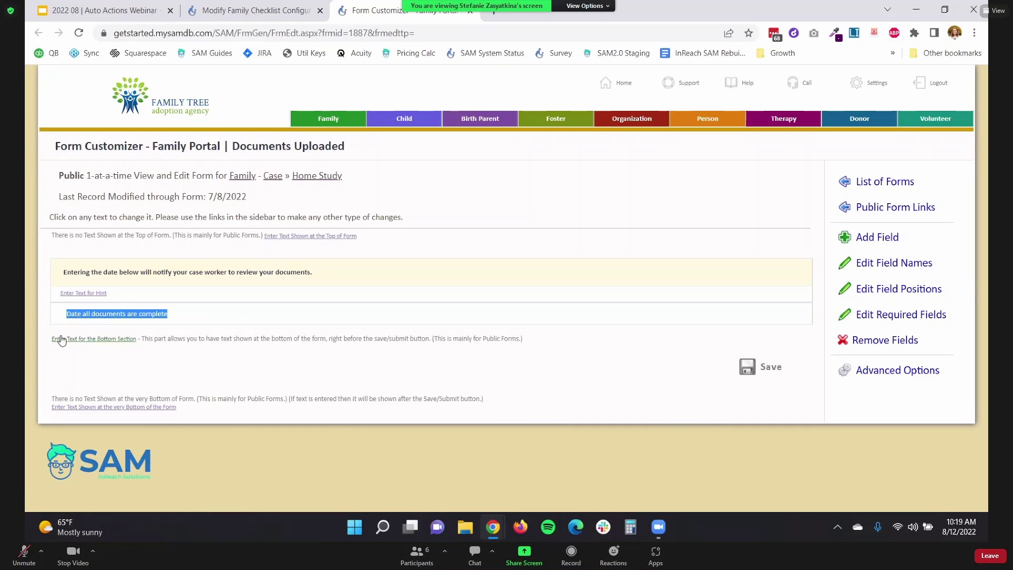
Open the Family section in a new tab, search for the demo family by last name and open its cover page
right_click(341, 117)
click(401, 123)
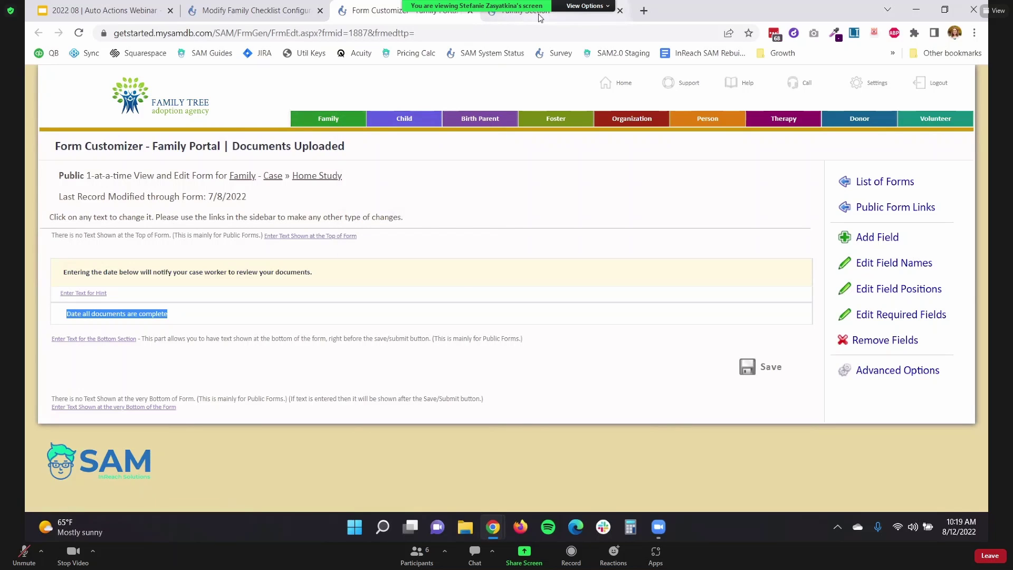
click(540, 12)
text(w)
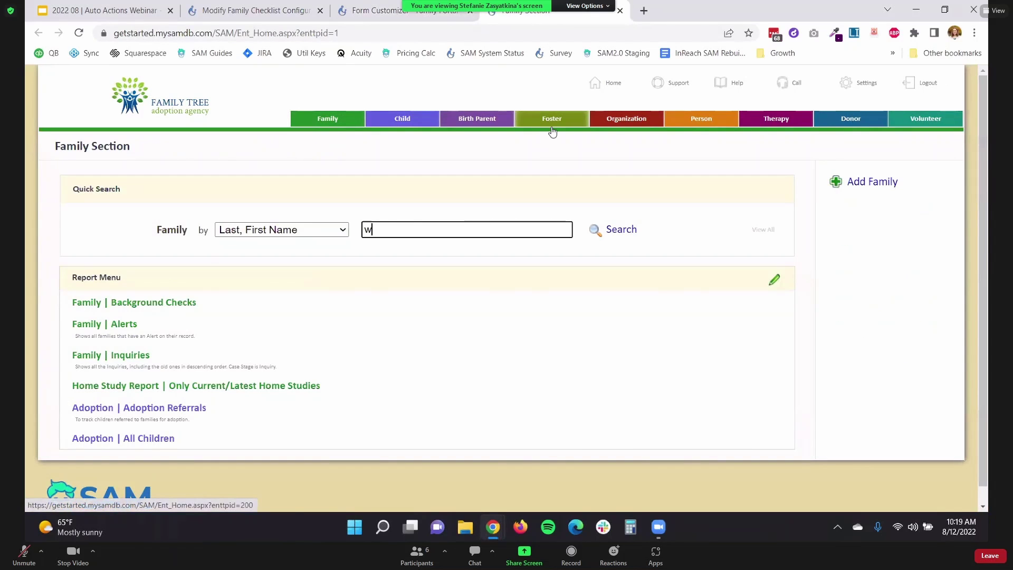
text(illiams)
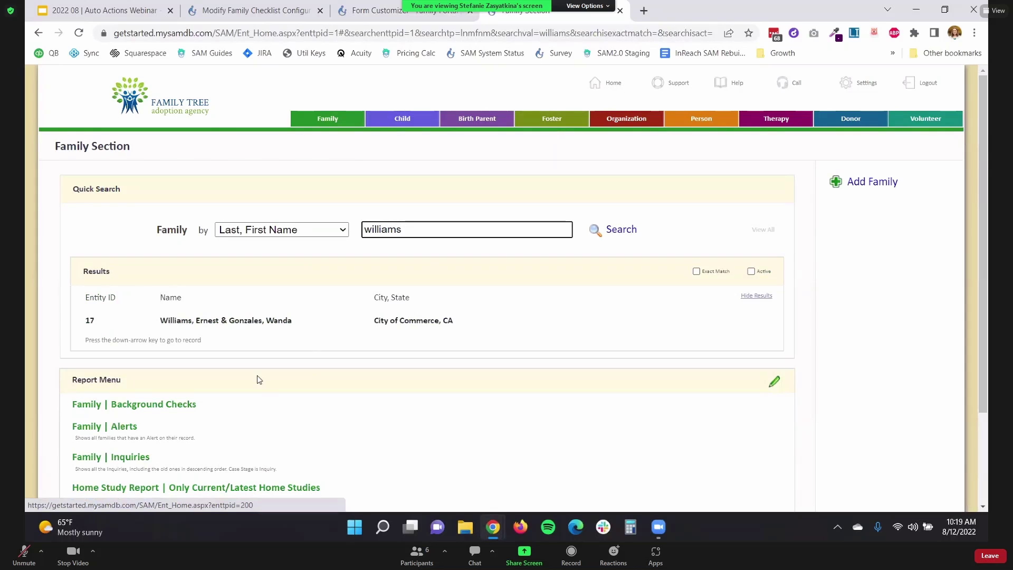
click(281, 322)
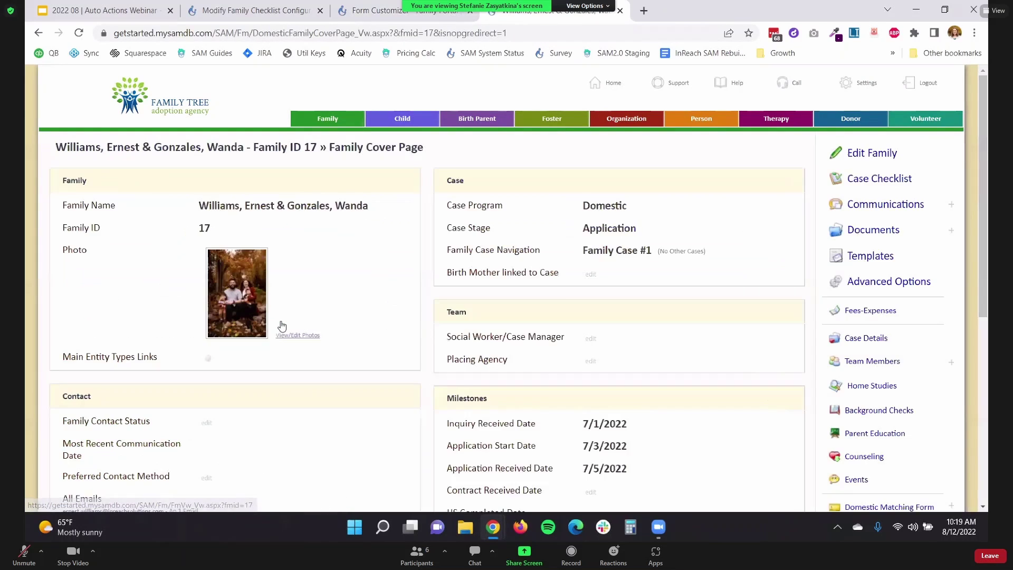
Copy the first applicant's e-mail address from the Contact section of the family cover page
scroll(282, 325, down, 5)
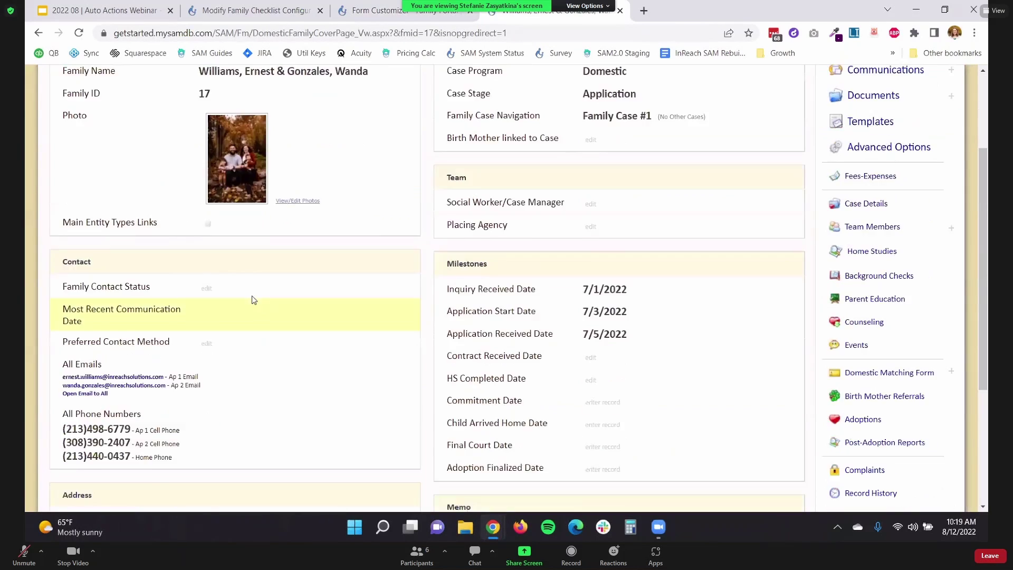
right_click(136, 265)
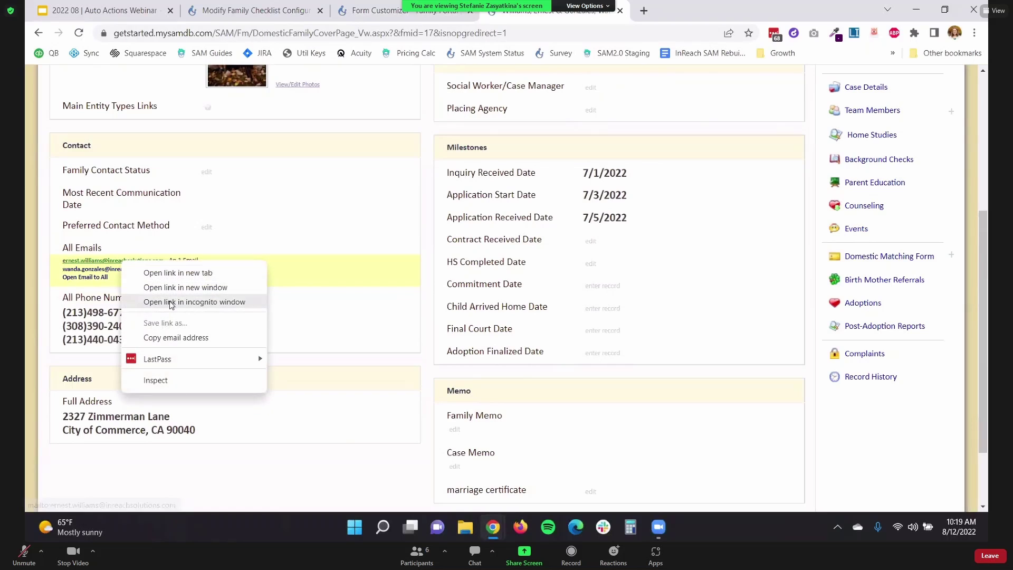
click(174, 340)
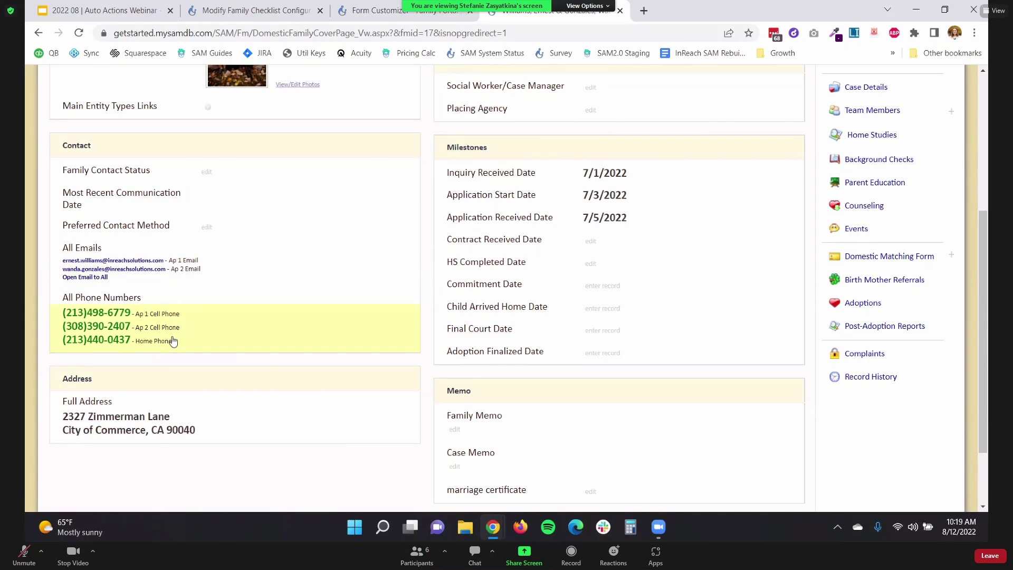
Open the settings in a new tab and launch the family portal from the Public Form Links list
scroll(828, 298, up, 5)
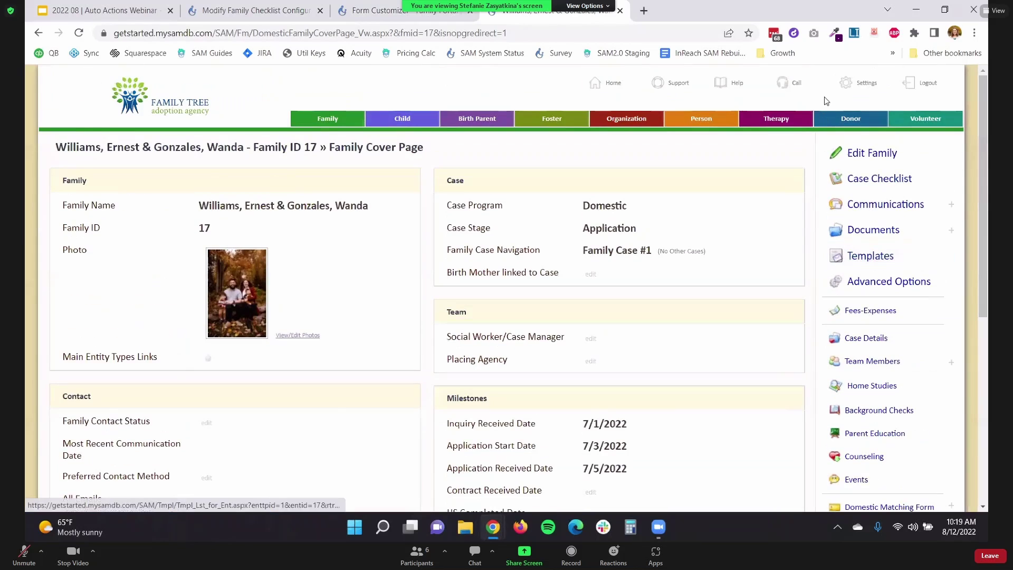
click(884, 89)
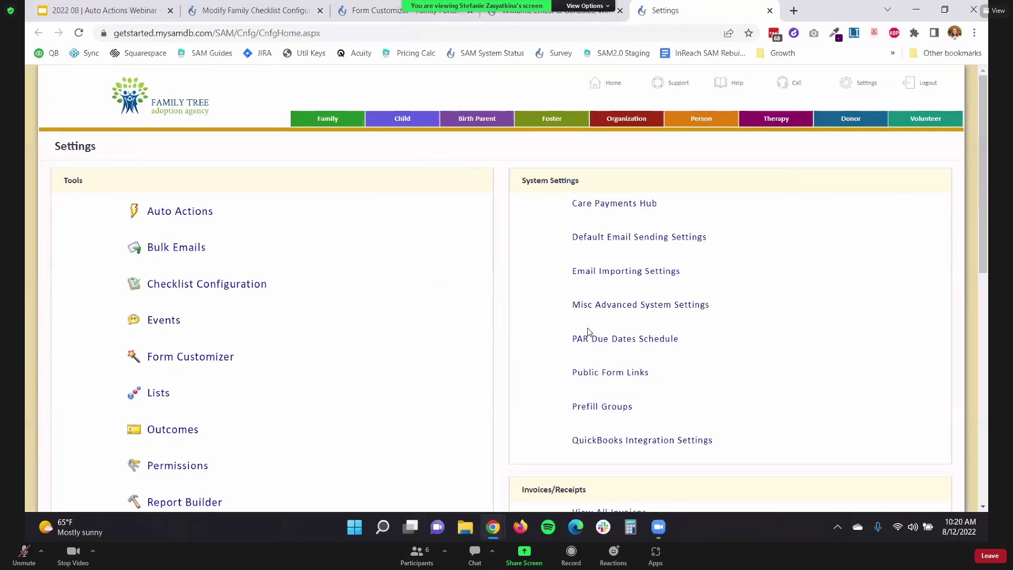
click(625, 374)
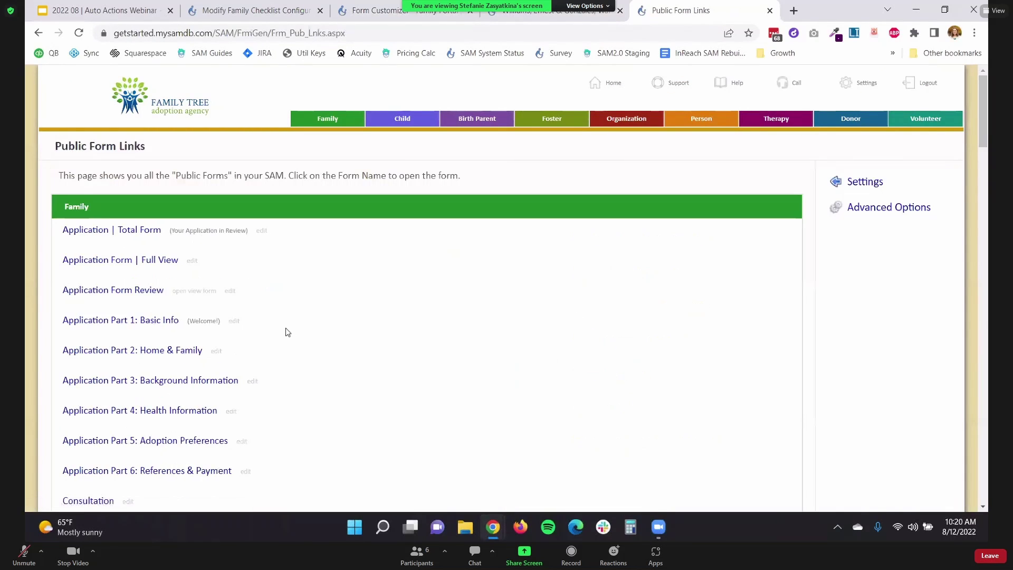
scroll(286, 328, down, 5)
scroll(257, 268, down, 1)
click(110, 280)
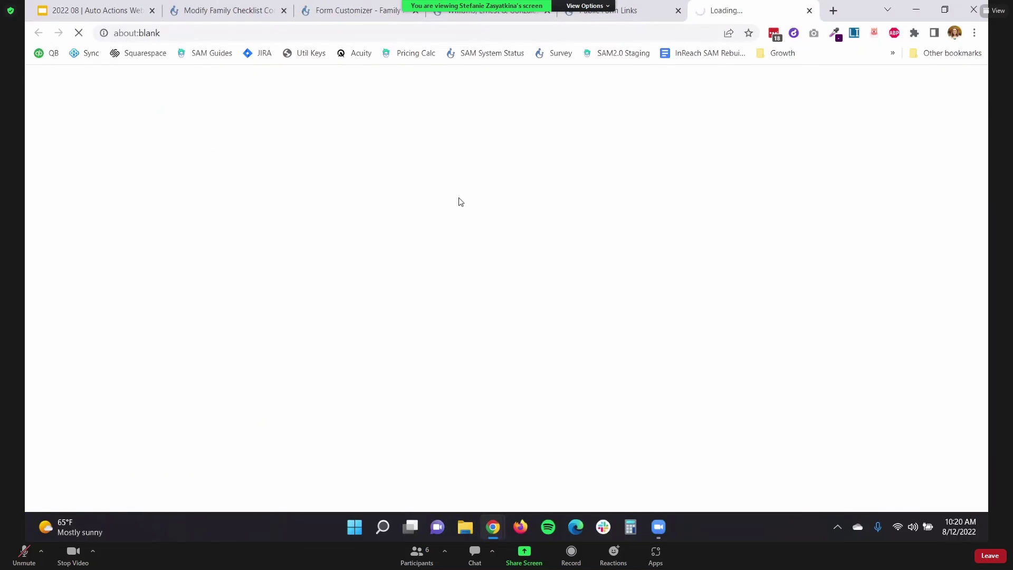
Review the Home Study | Family Process items in the portal's case checklist and open the form for Documents are Complete
scroll(625, 280, down, 2)
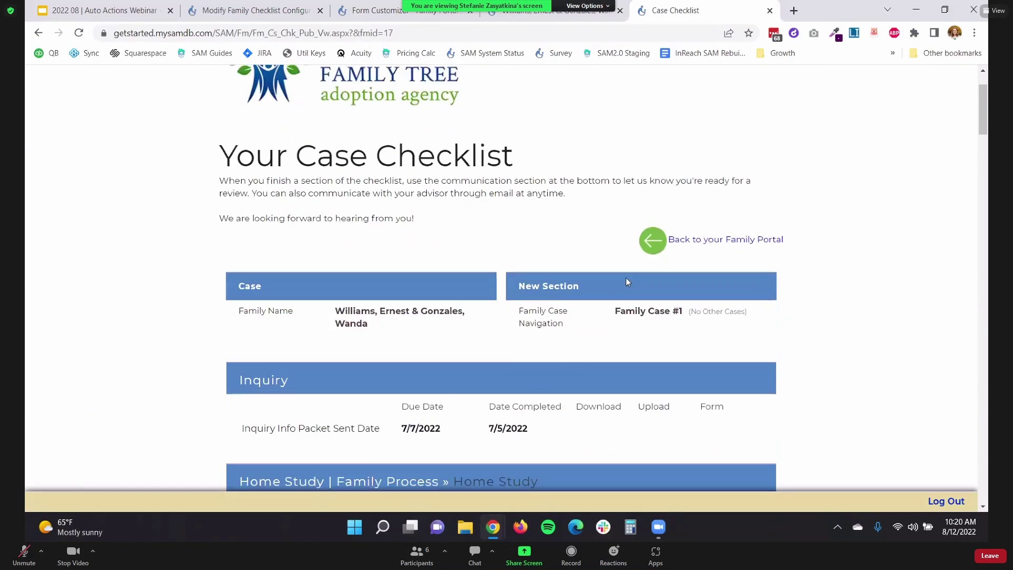
scroll(627, 281, down, 5)
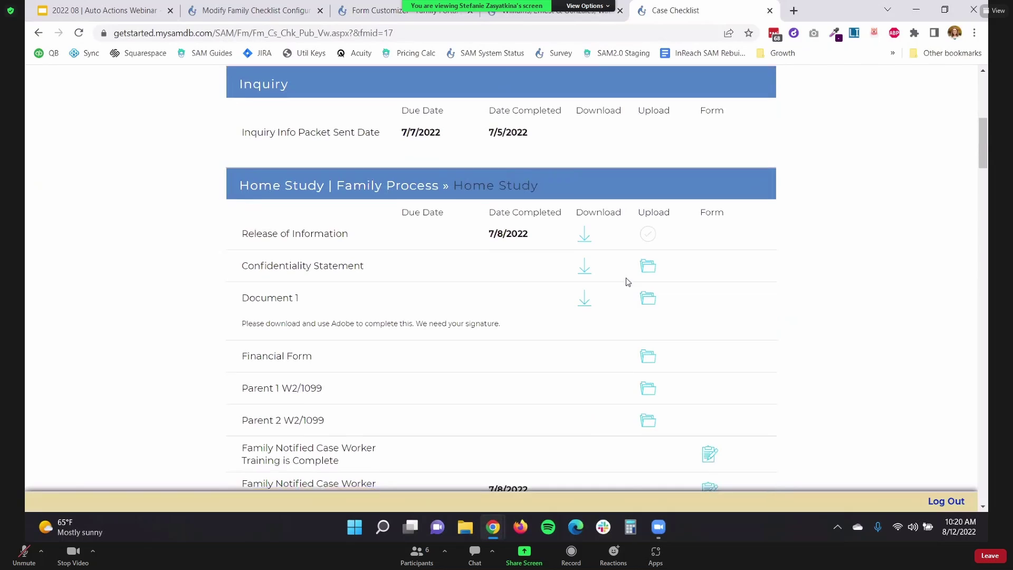
scroll(626, 278, down, 1)
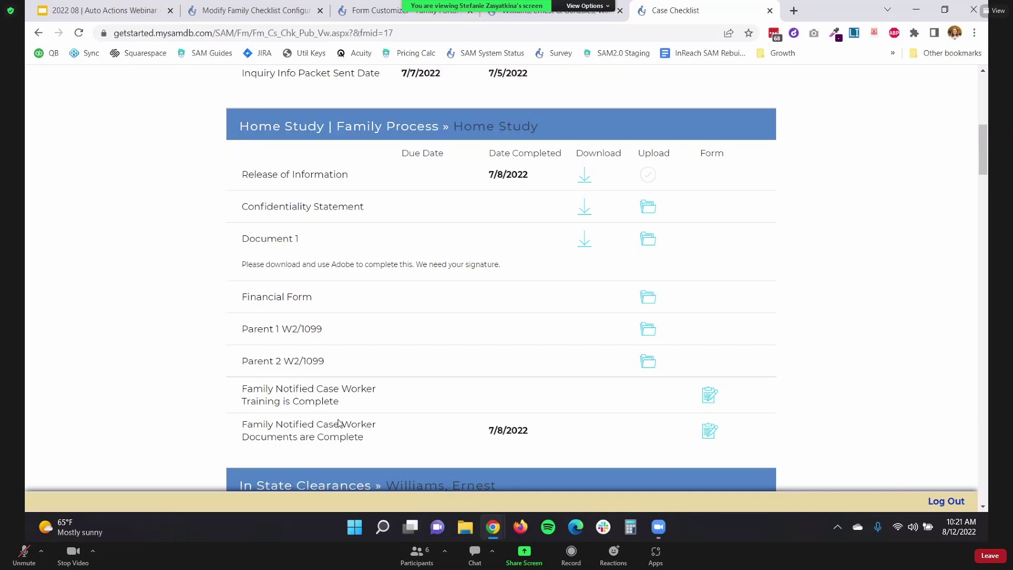
drag(385, 438, 240, 428)
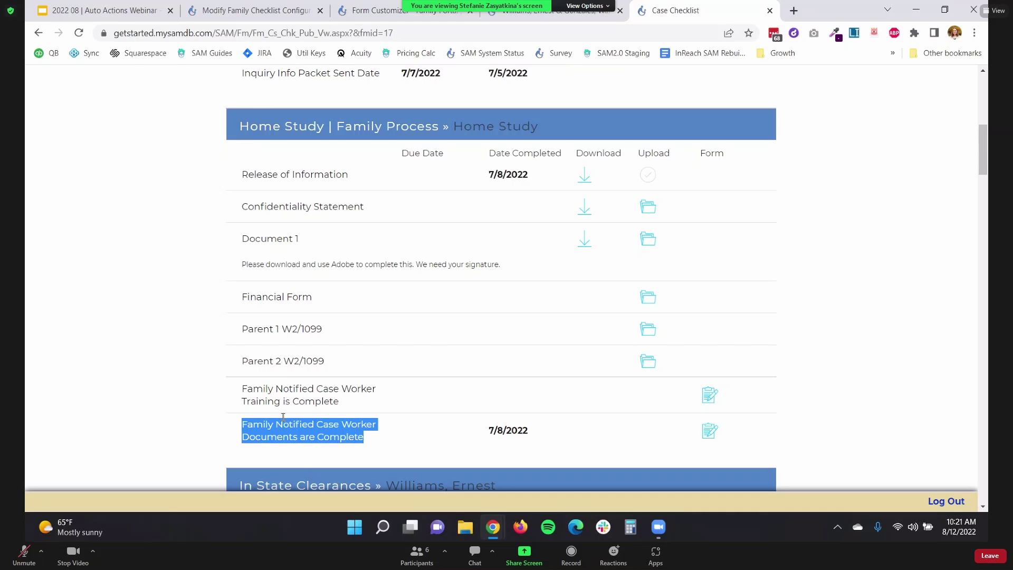
click(710, 431)
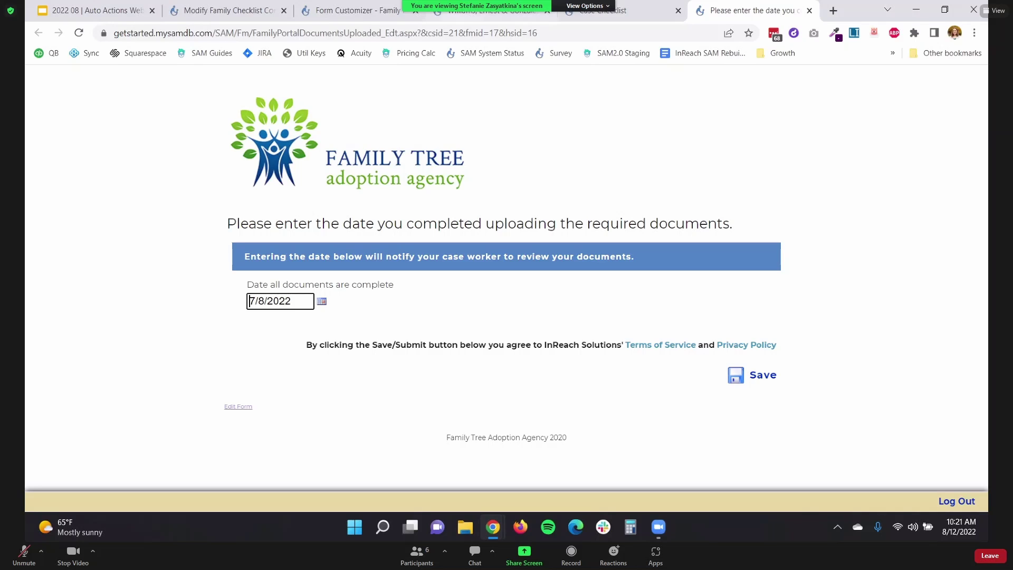
Return to the family's internal checklist and open the system settings in a new tab to look through the available tools
key(ctrl+shift+Tab)
key(ctrl+shift+Tab)
scroll(809, 173, up, 10)
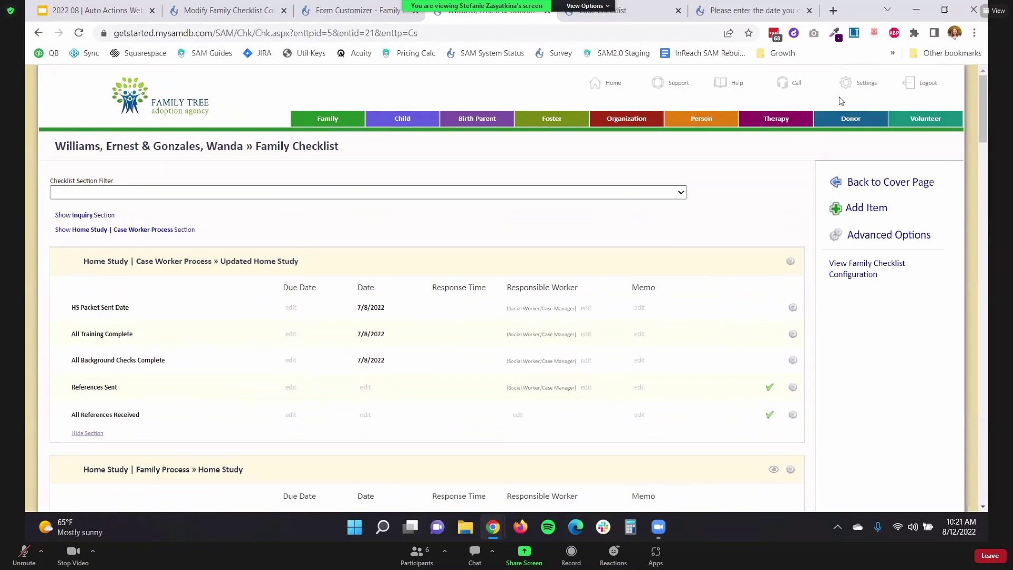
click(866, 83)
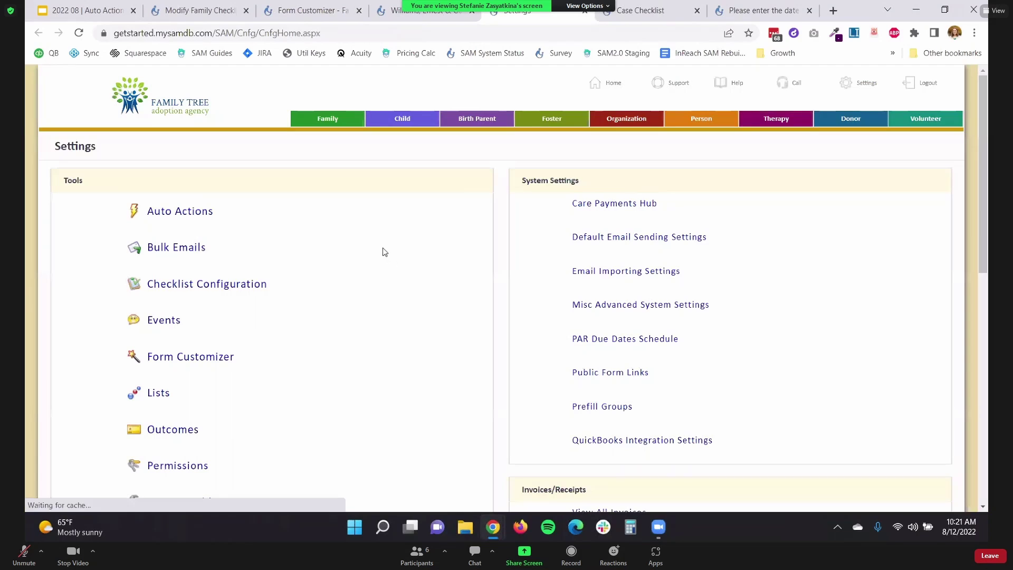
scroll(382, 251, down, 3)
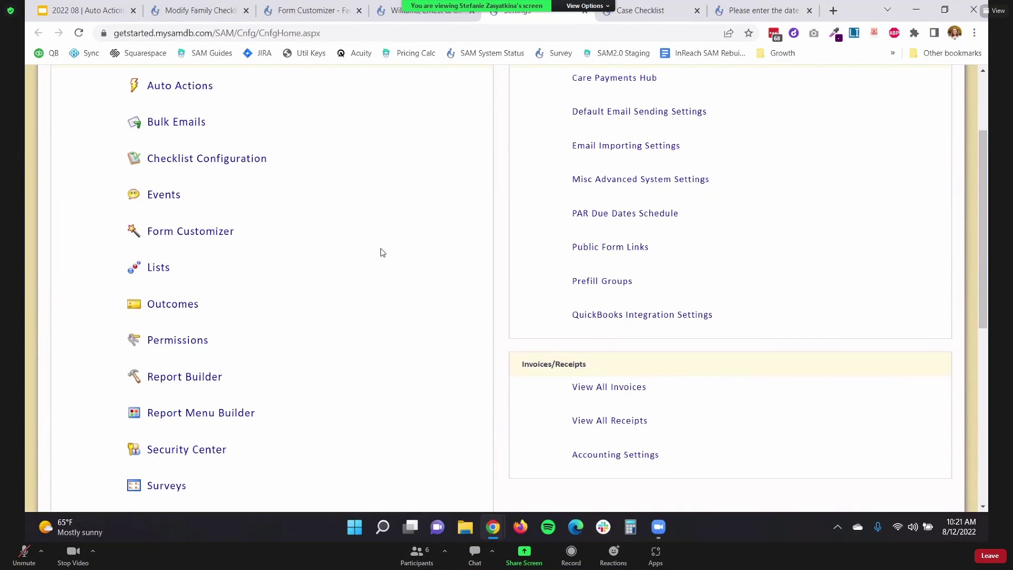
scroll(380, 248, down, 3)
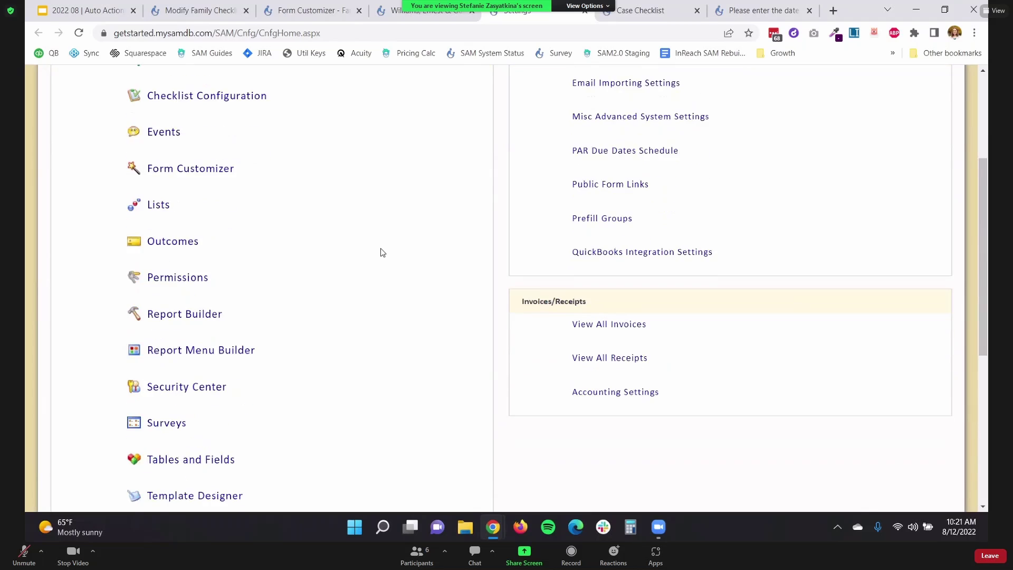